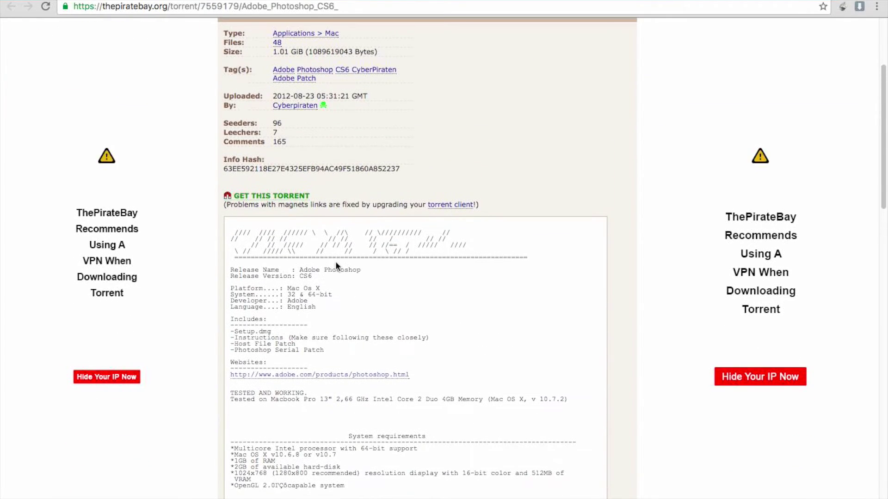
scroll(335, 262, "down", 4)
- Scroll the Photoshop CS6 [Mac] torrent page and request its magnet link with GET THIS TORRENT
scroll(335, 262, "up", 2)
scroll(335, 261, "up", 4)
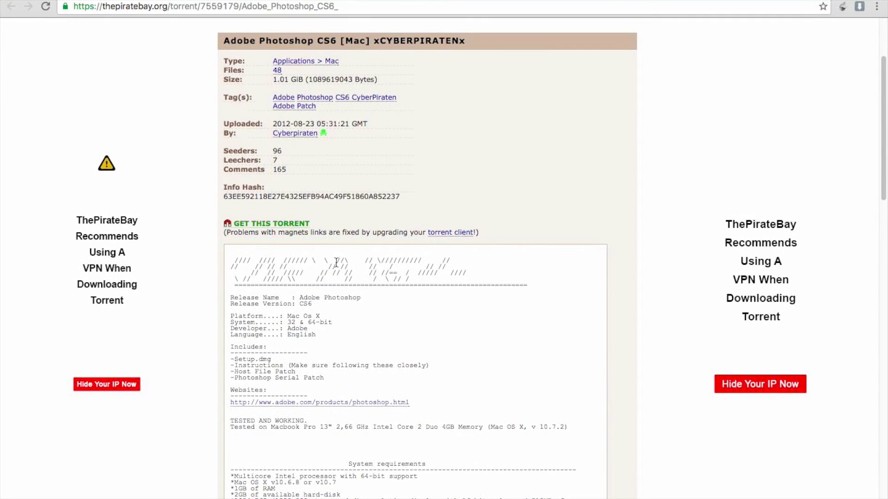
left_click(285, 225)
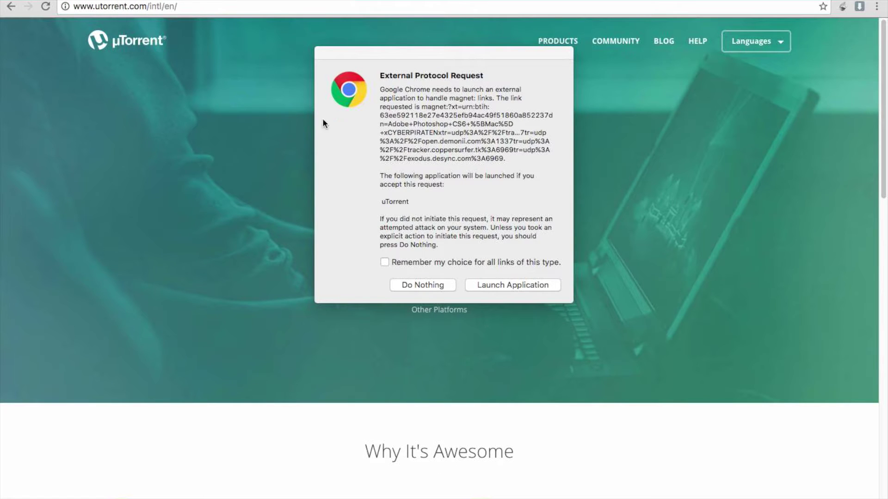
- Choose Do Nothing so Chrome does not open the magnet link in uTorrent
left_click(430, 285)
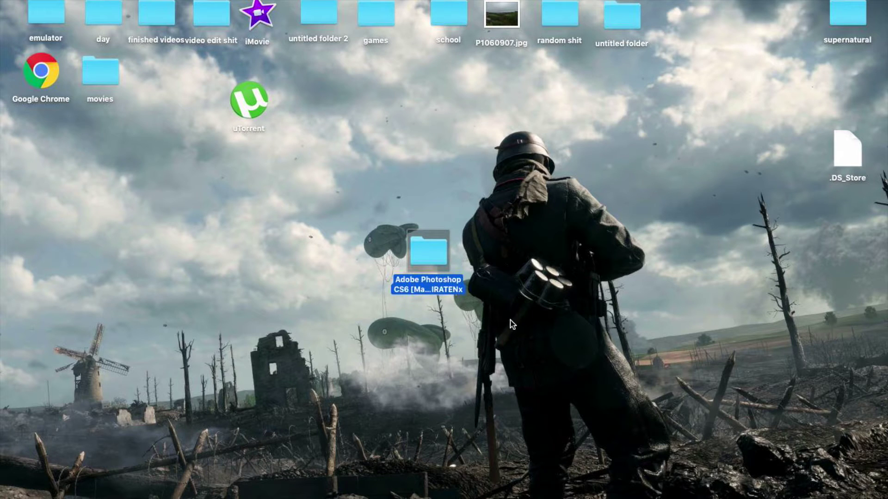
- Open the Photoshop CS6 folder and INSTRUCTIONS.rtf, placing the windows so the folder's files stay visible
double_click(434, 248)
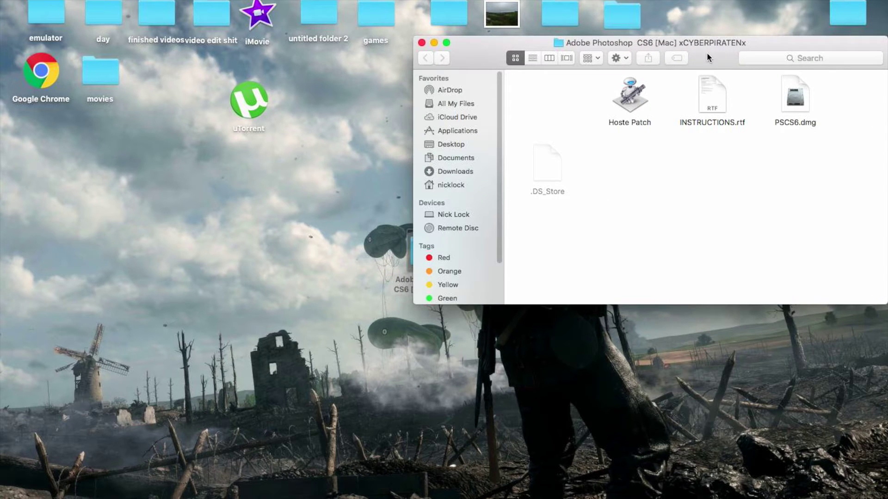
left_click_drag(709, 57, 525, 270)
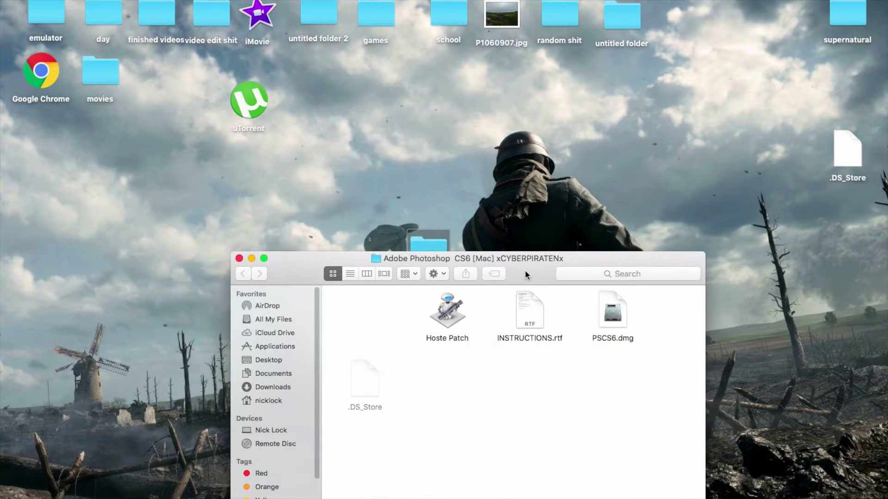
double_click(529, 303)
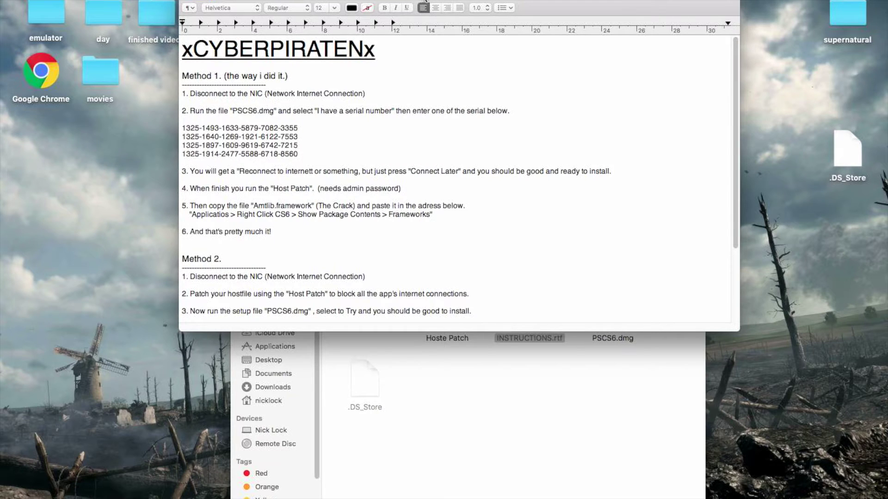
left_click_drag(561, 19, 274, 19)
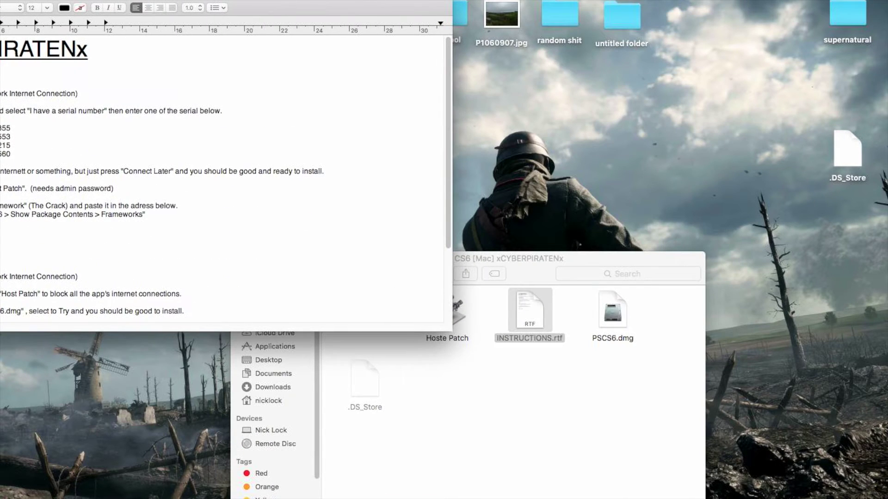
- Mount PSCS6.dmg, open the Adobe Photoshop CS6 volume and launch its Install app
mouse_move(674, 460)
left_click(609, 319)
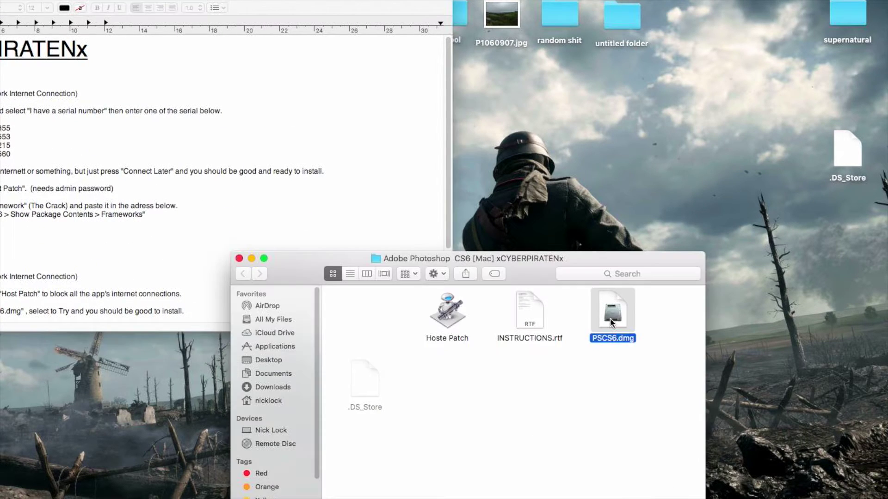
double_click(610, 319)
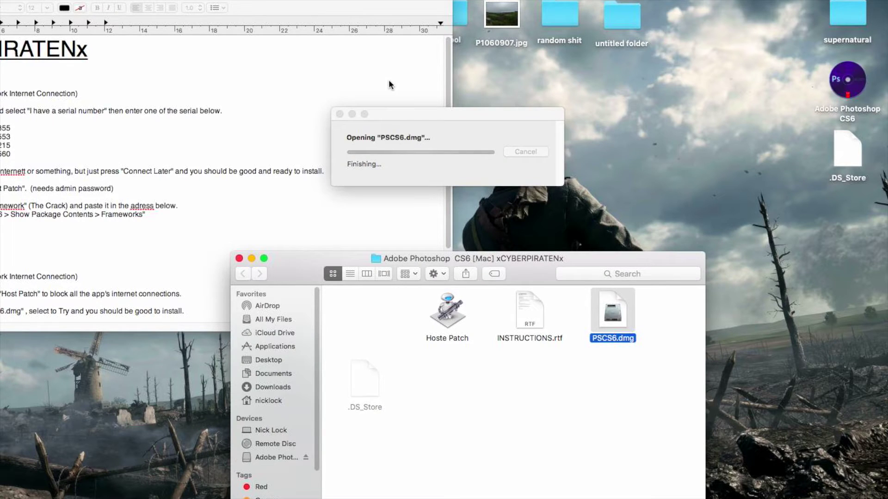
double_click(233, 126)
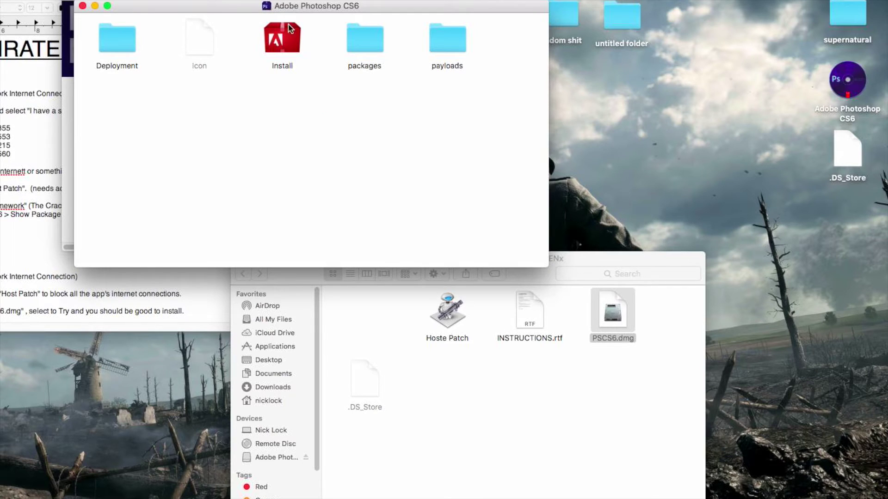
double_click(288, 40)
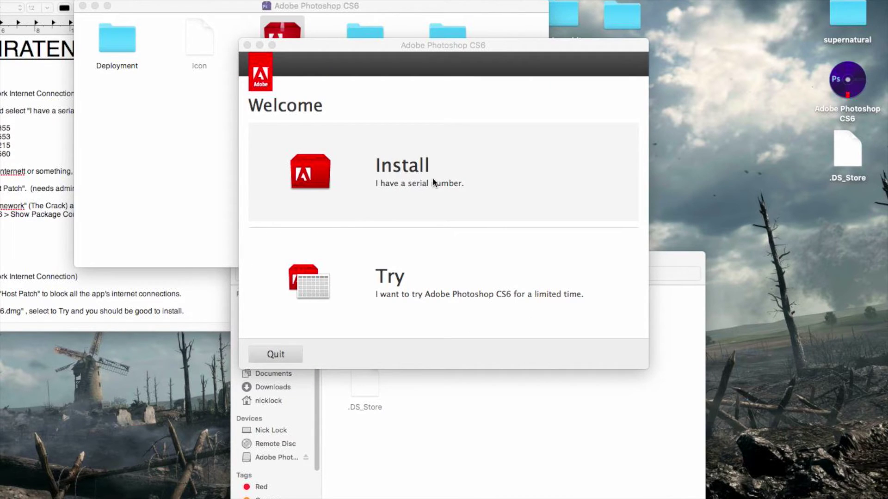
- Choose to install with a serial number, accept the licence, and place the form beside the instructions
left_click(432, 178)
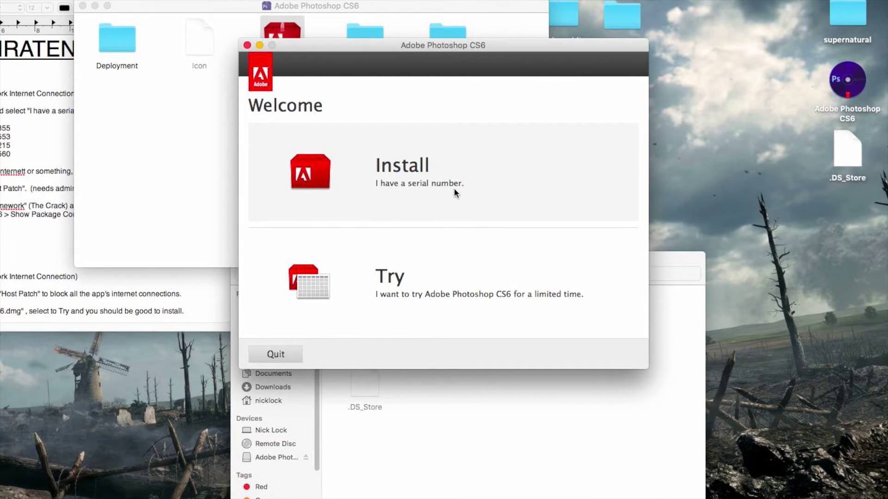
left_click(454, 187)
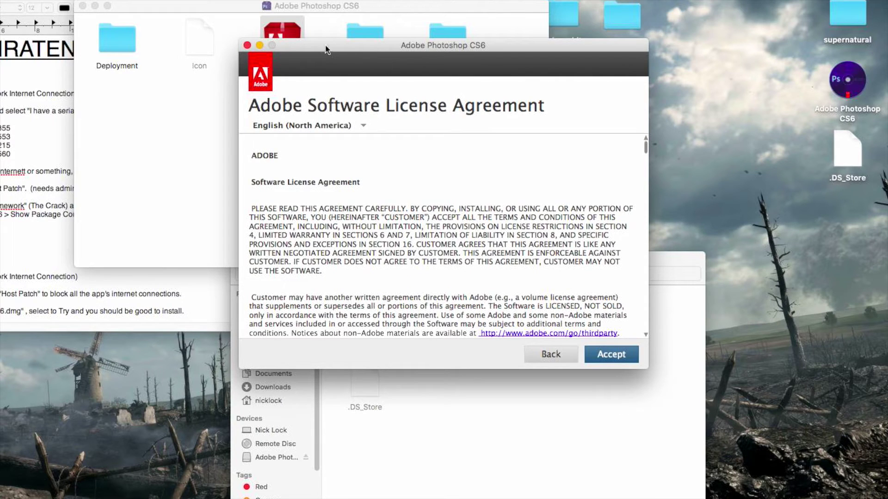
left_click(83, 6)
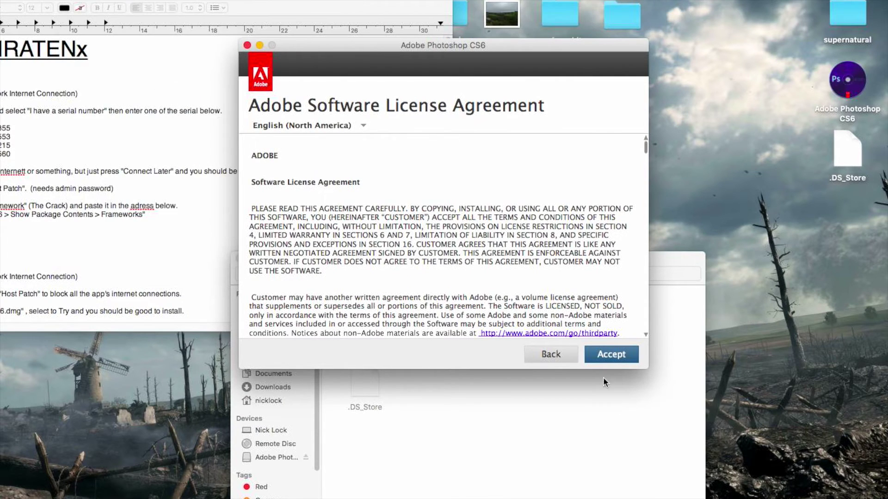
left_click(611, 354)
left_click_drag(139, 1, 278, 1)
left_click_drag(624, 40, 814, 1)
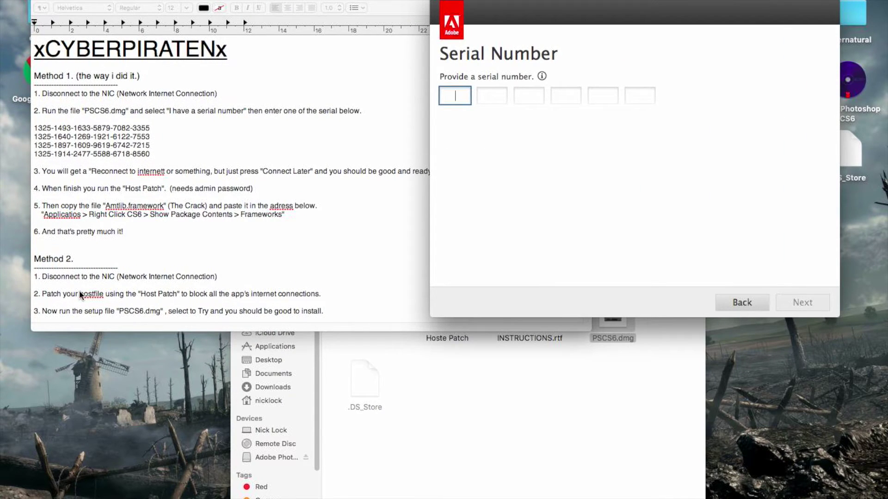
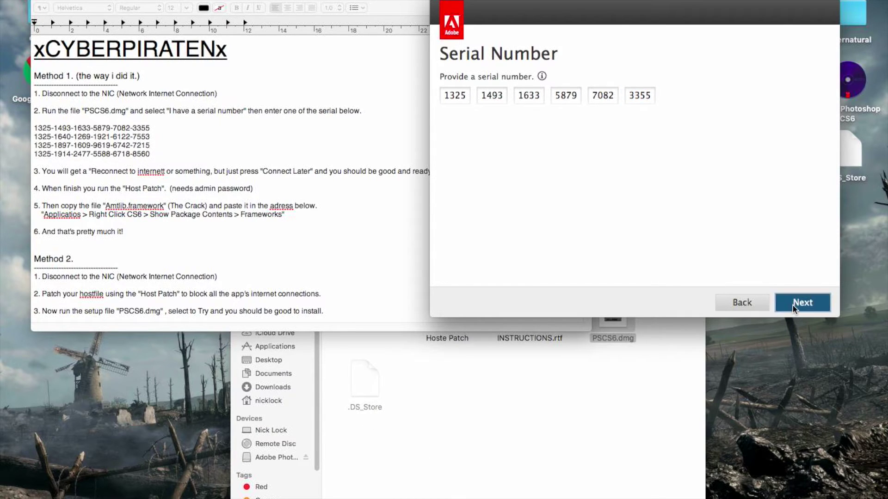
- Enter the serial number from the instructions, defer activation with Connect Later, and quit the installer
left_click(799, 303)
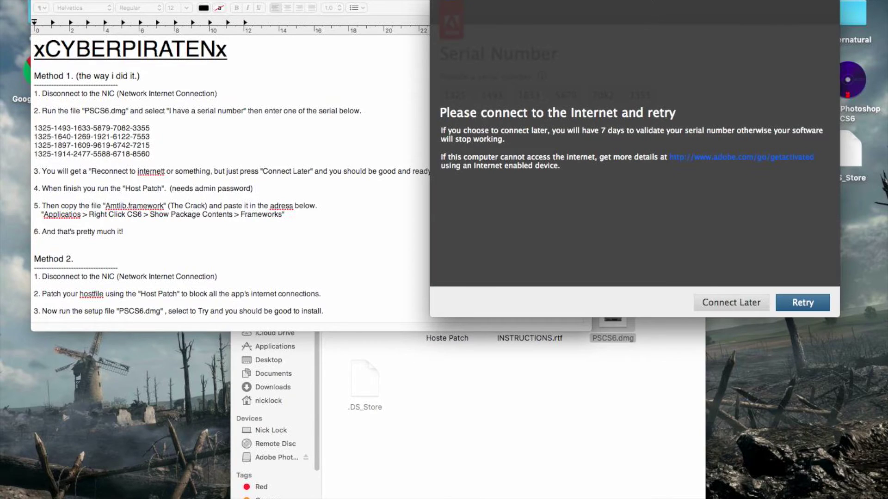
left_click(744, 305)
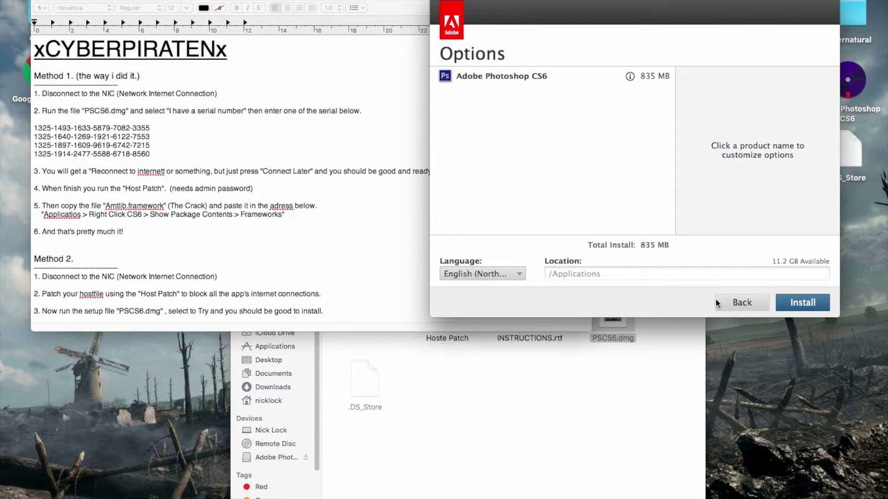
left_click(443, 3)
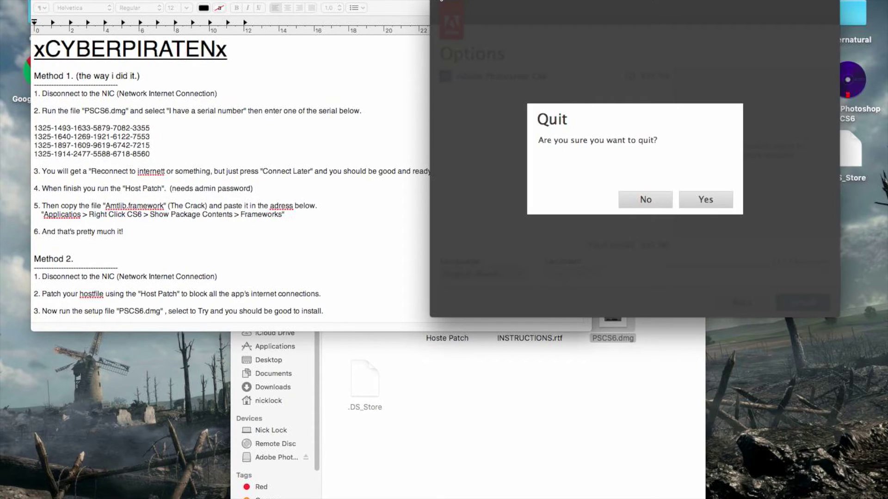
left_click(710, 202)
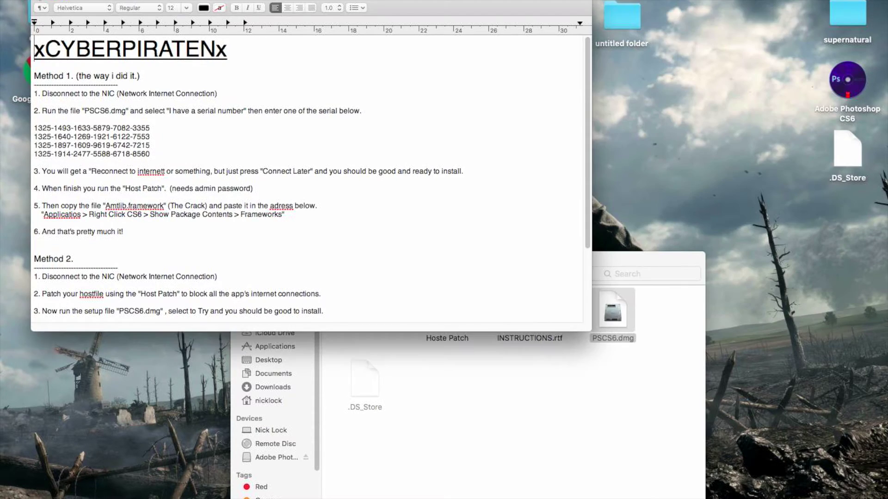
- Scroll the instructions and move the download folder window right, with TextEdit shifted beside it
scroll(237, 287, "down", 3)
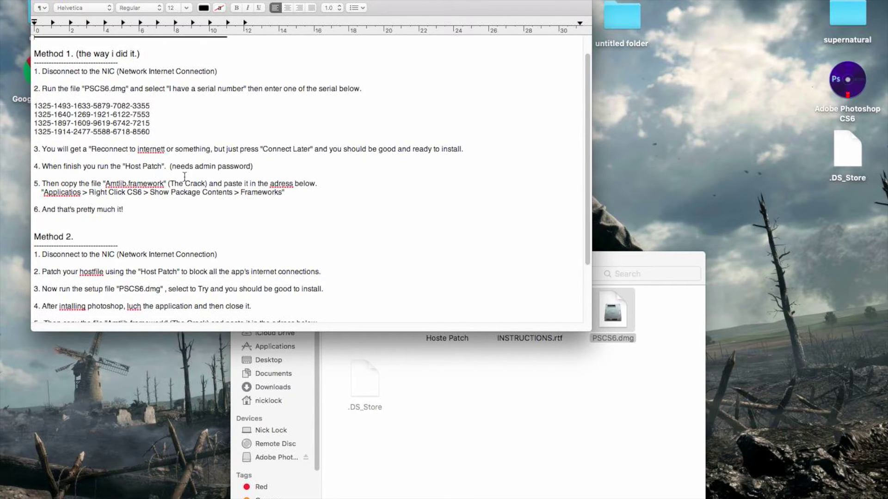
left_click(648, 265)
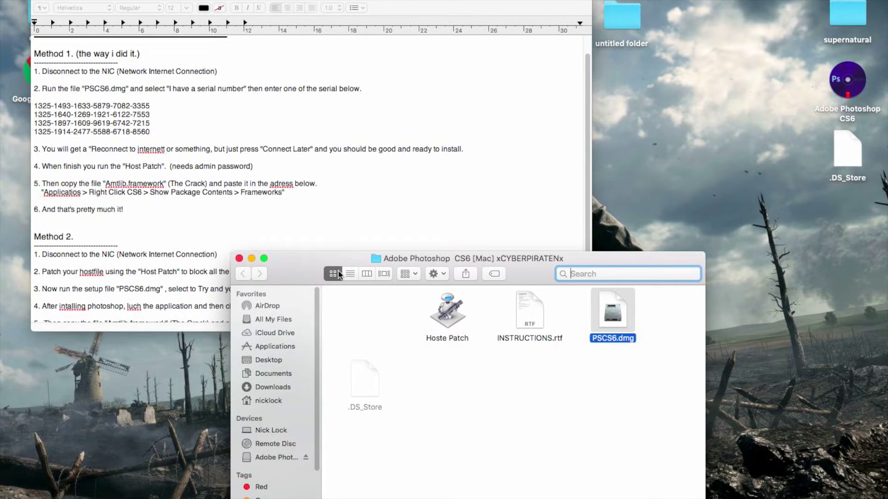
left_click_drag(283, 265, 386, 252)
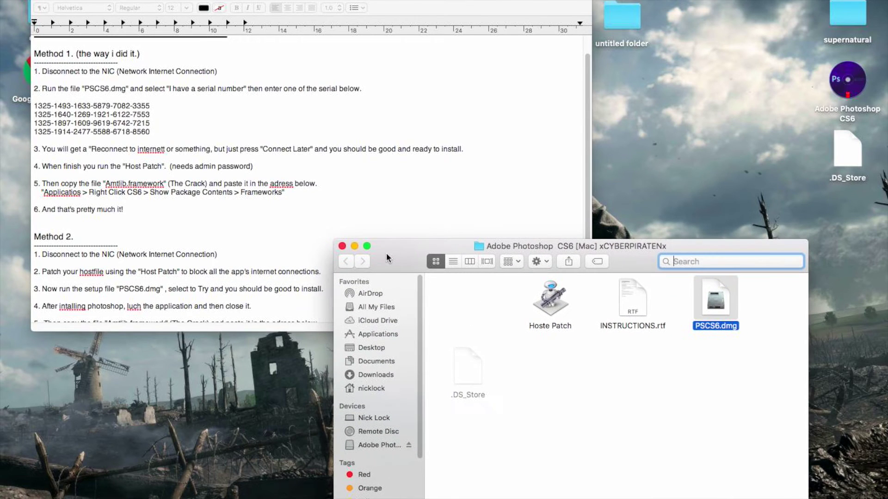
left_click(171, 437)
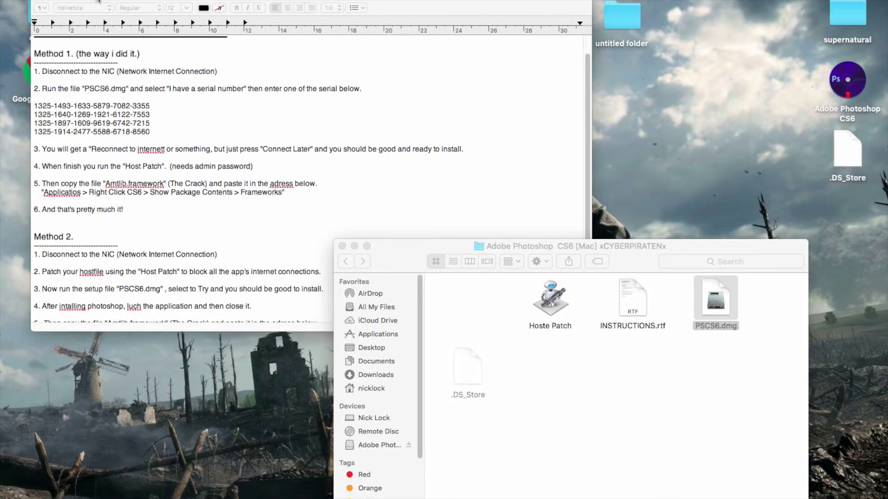
mouse_move(95, 2)
left_mouse_down()
mouse_move(194, 2)
mouse_move(198, 11)
mouse_move(240, 4)
mouse_move(81, 2)
left_mouse_up()
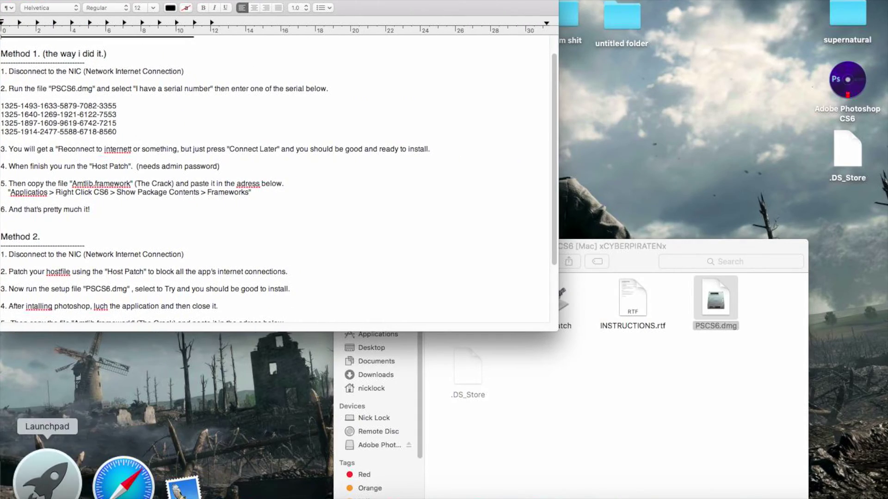
- Show Package Contents of the Adobe Photoshop CS6 app in Applications and open its Contents folder
left_click(41, 467)
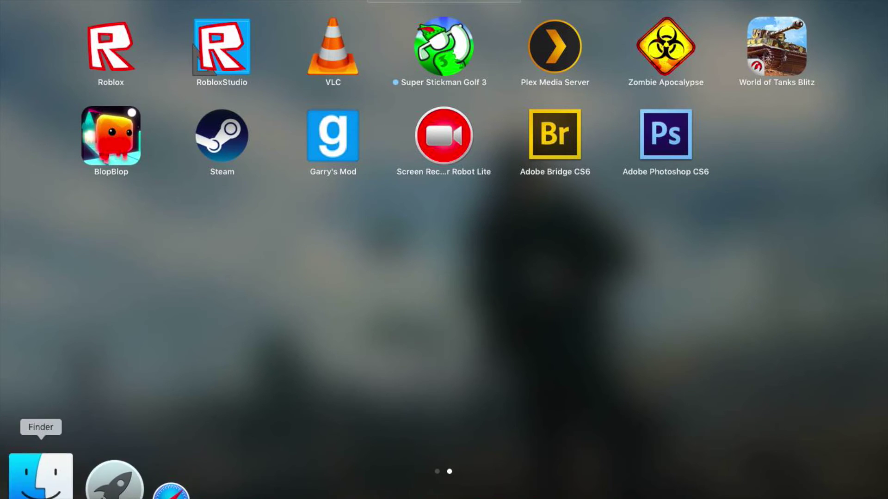
left_click(41, 477)
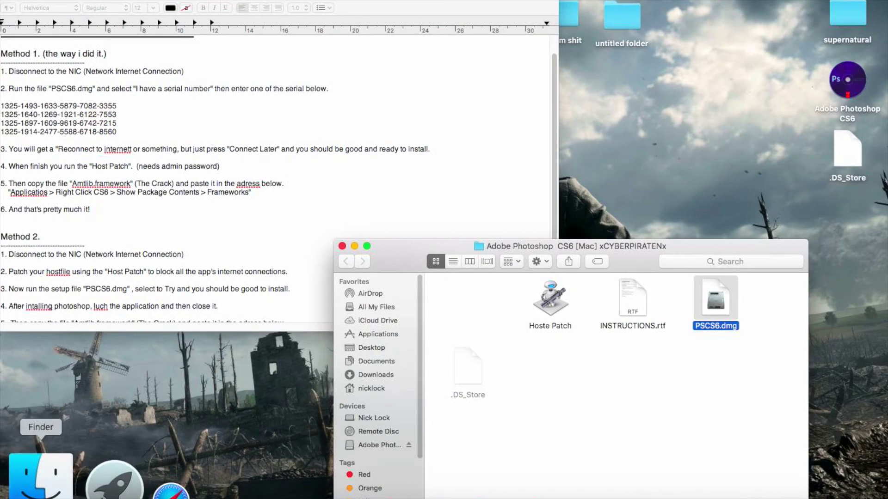
left_click(390, 335)
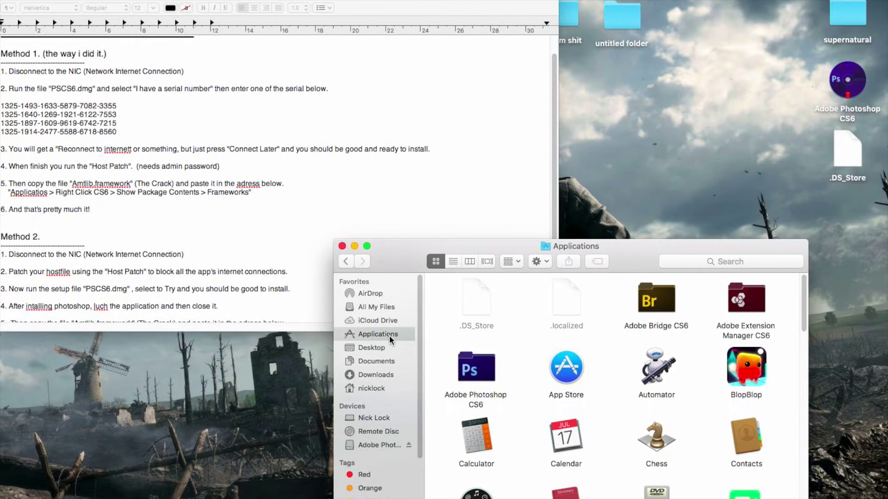
left_click(485, 372)
double_click(484, 373)
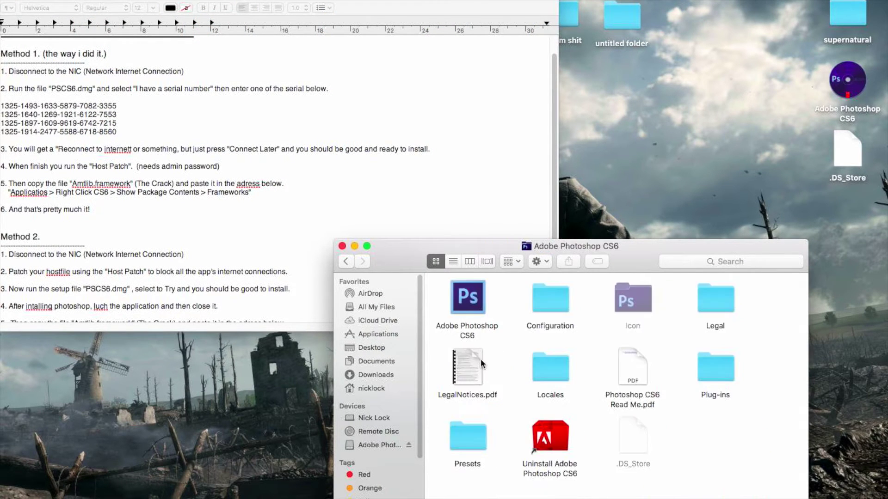
right_click(472, 311)
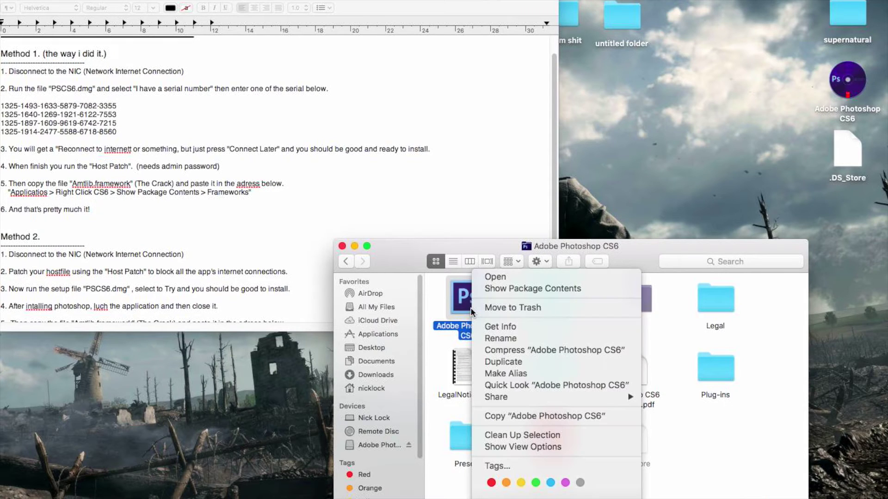
left_click(537, 290)
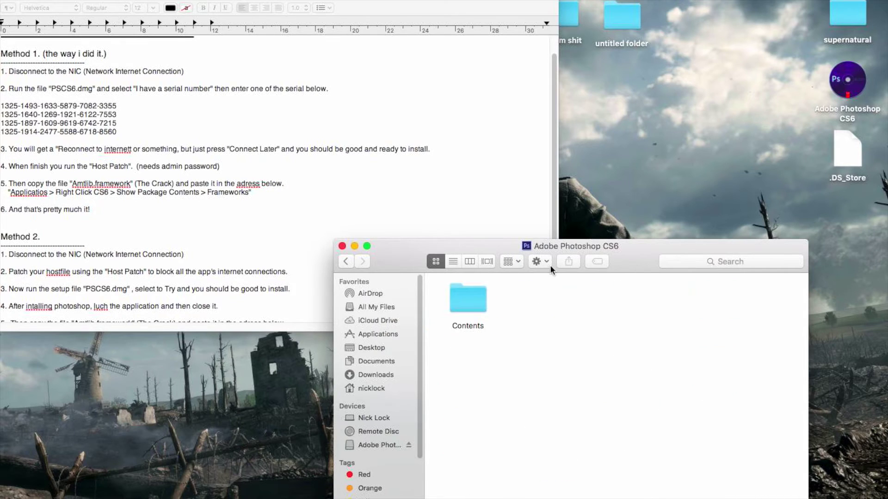
double_click(474, 306)
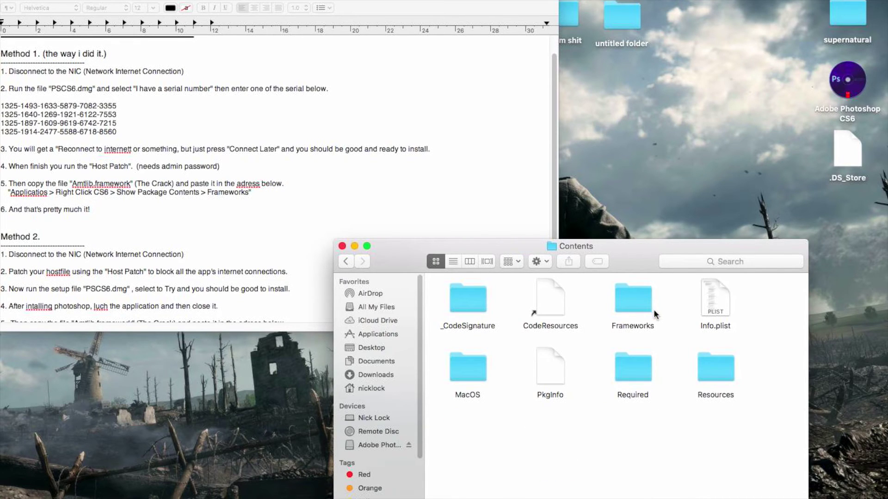
left_click_drag(637, 250, 349, 200)
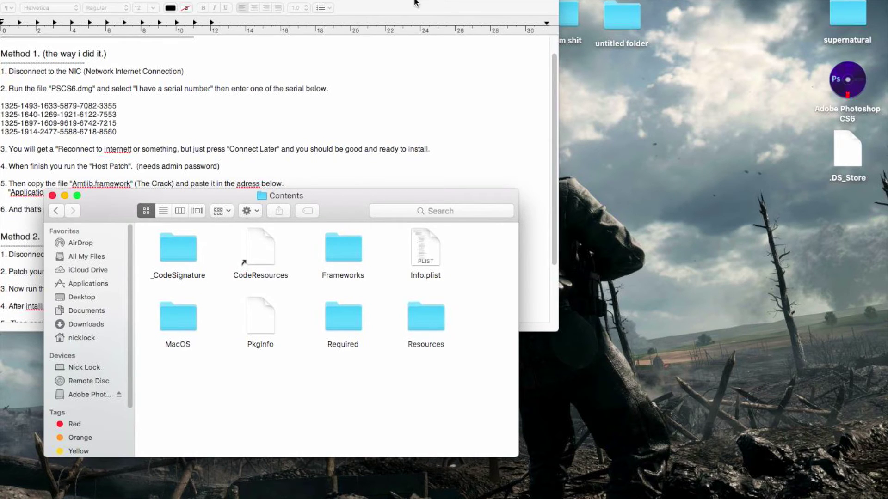
- Close the instructions, reopen the desktop crack folder, and open the package's Frameworks folder
left_click_drag(422, 2, 527, 1)
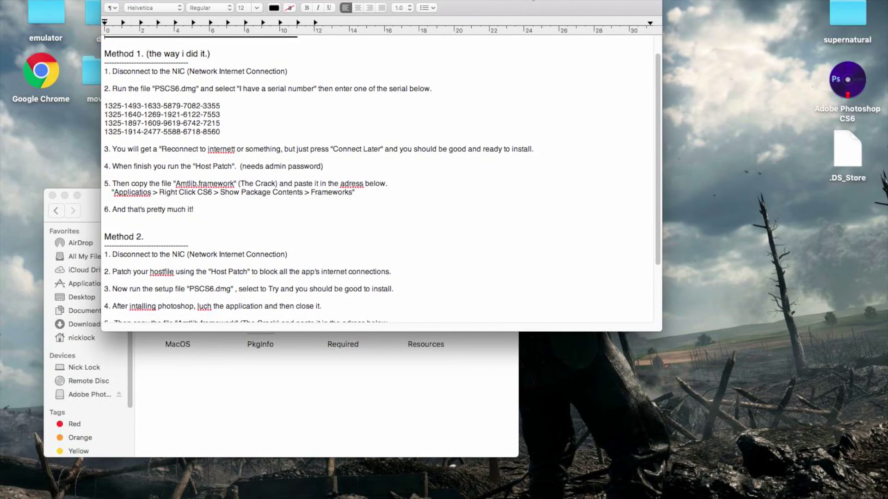
left_click(111, 1)
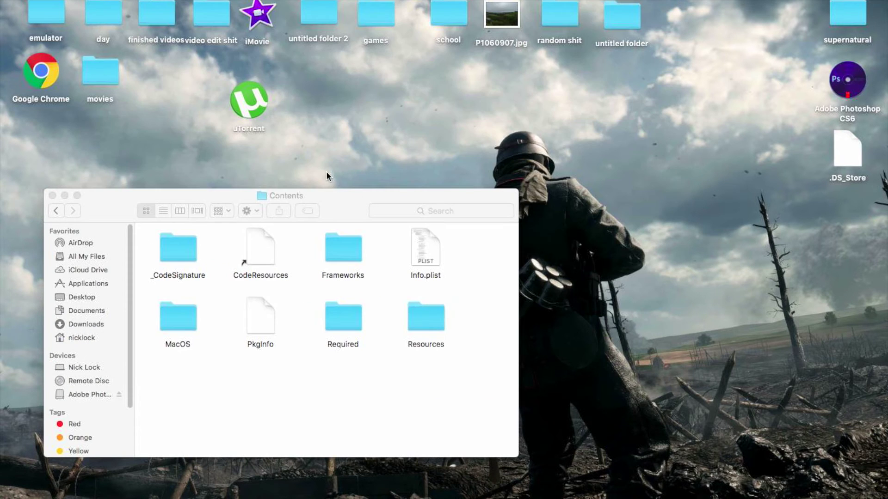
left_click_drag(312, 195, 173, 124)
double_click(445, 254)
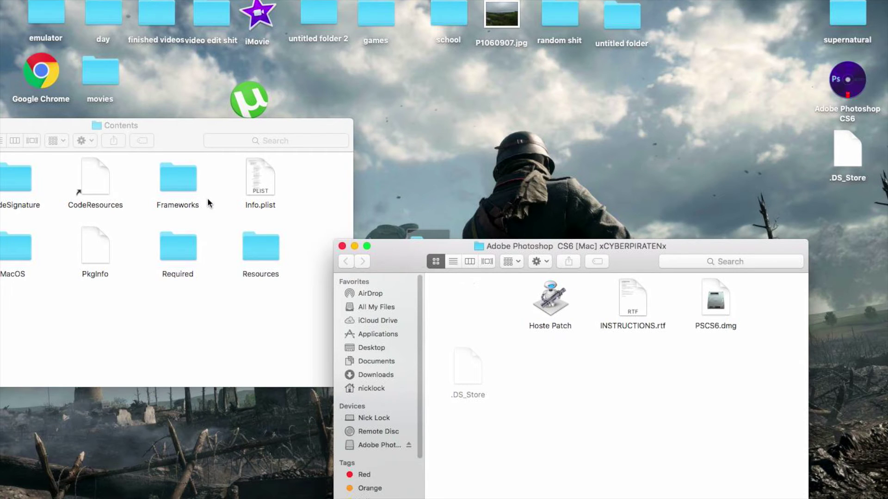
double_click(174, 187)
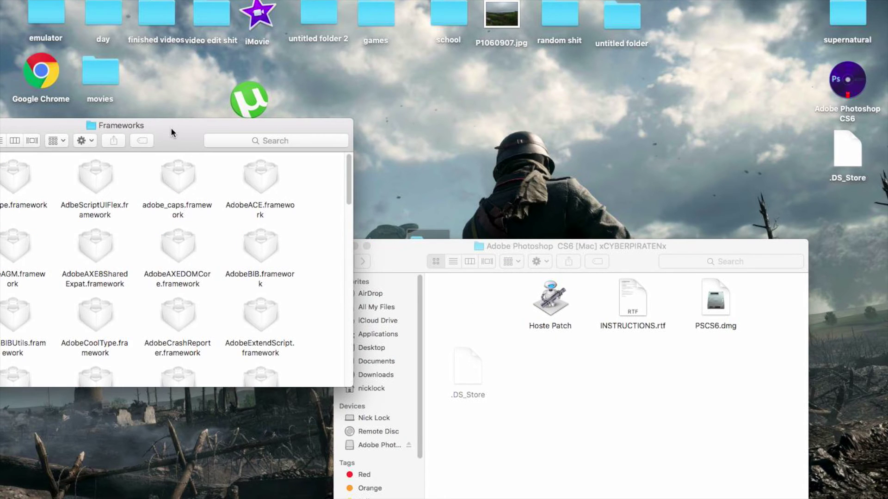
left_click_drag(171, 131, 258, 16)
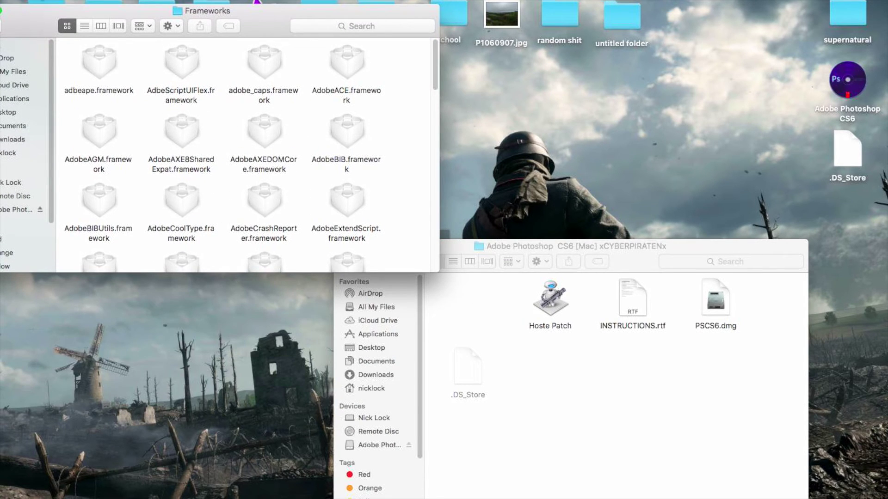
left_click_drag(34, 29, 28, 1)
left_click(50, 13)
left_click(470, 313)
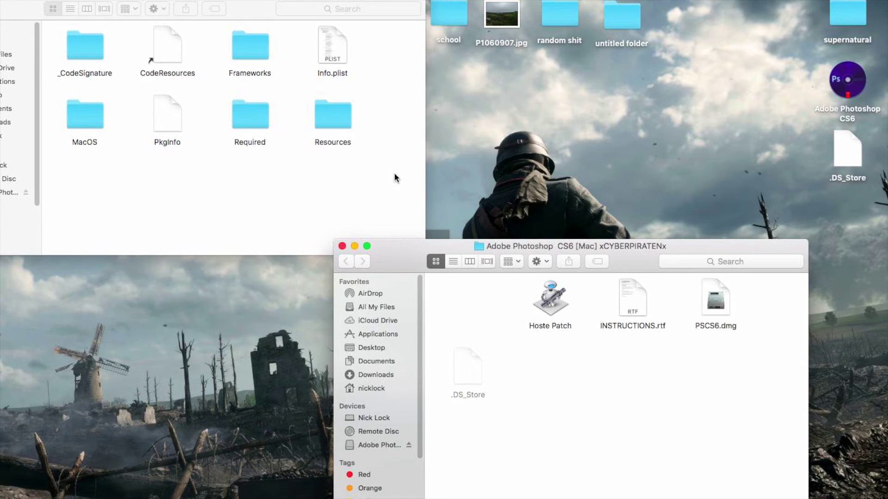
left_click(535, 176)
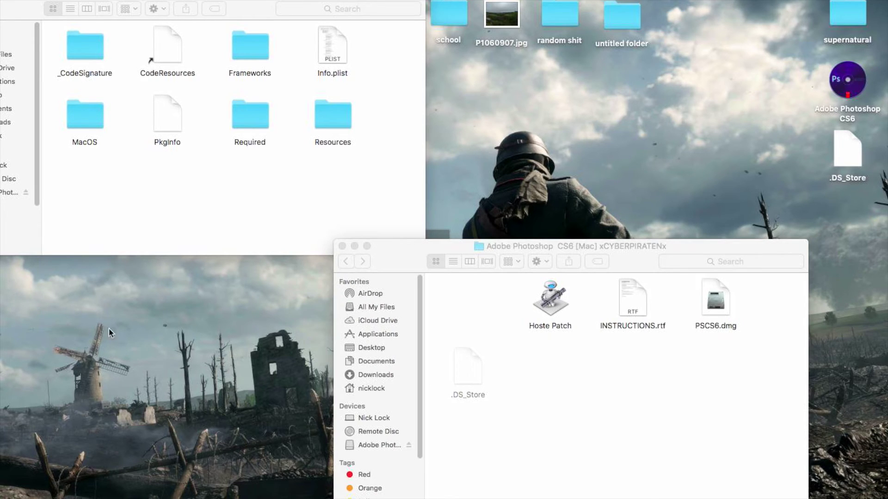
mouse_move(65, 493)
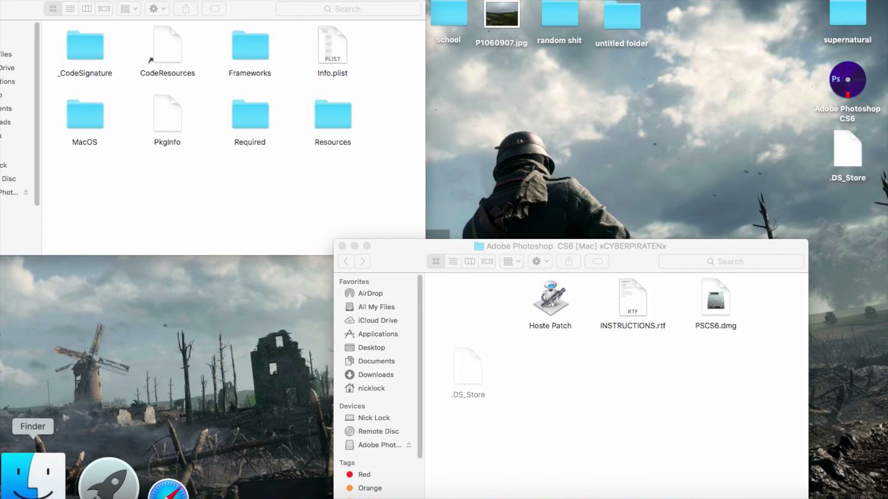
- Go back to the Adobe Photoshop CS6 folder and launch the Adobe Photoshop CS6 app
left_click_drag(29, 3, 101, 2)
left_click(35, 9)
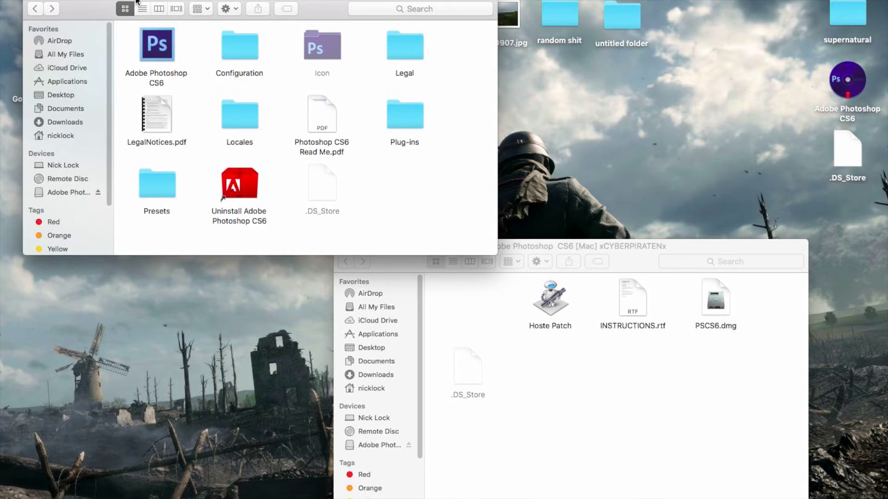
double_click(158, 46)
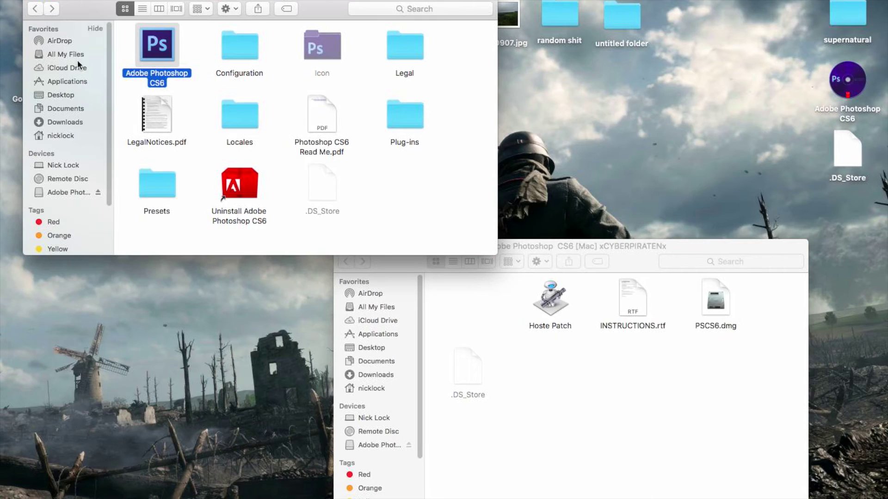
double_click(170, 48)
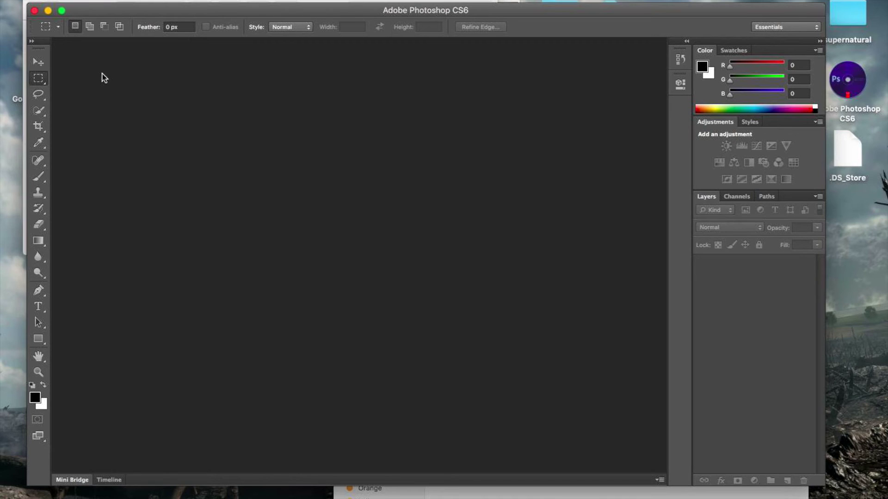
- Create a default-size 7 × 5 inch, 72 ppi white document with File > New and pick the Type tool
left_click(95, 0)
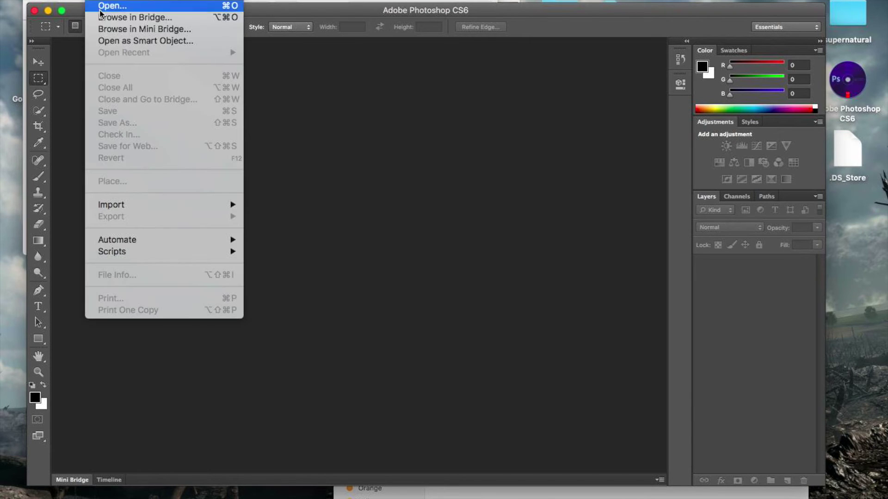
left_click(137, 2)
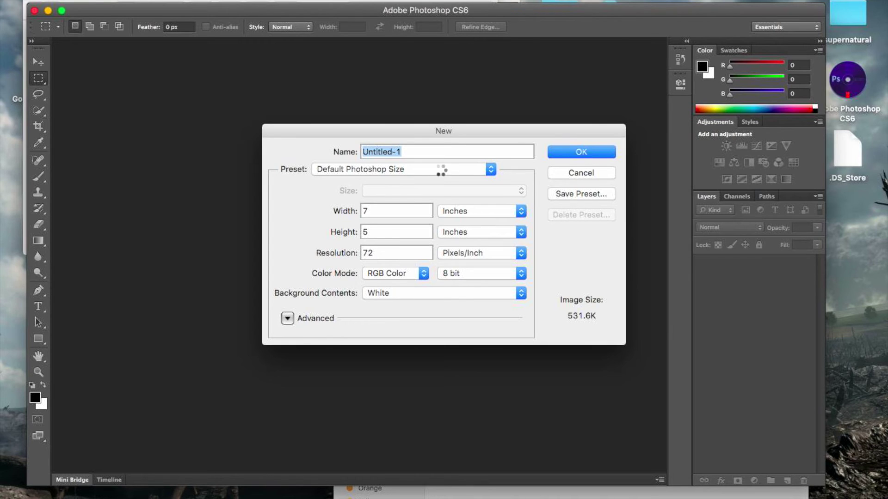
key("Return")
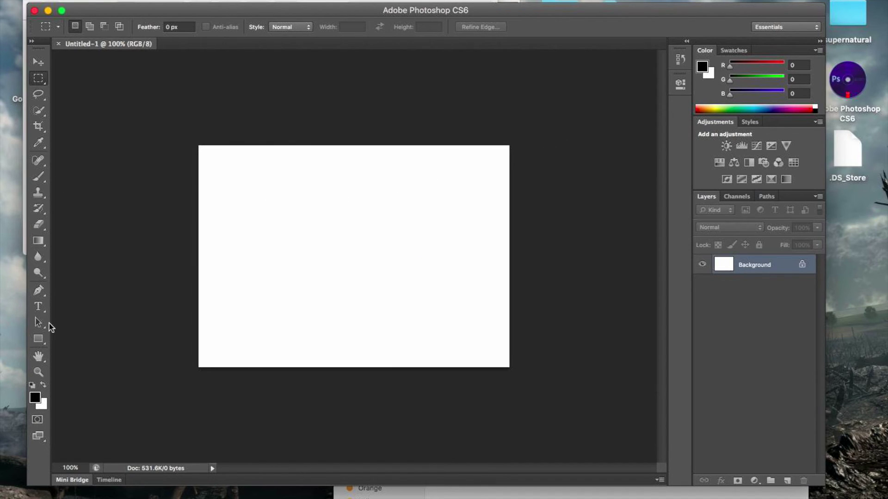
left_click(39, 306)
- Draw a text box across the canvas, type 'subscribe for more', and select the line
key("t")
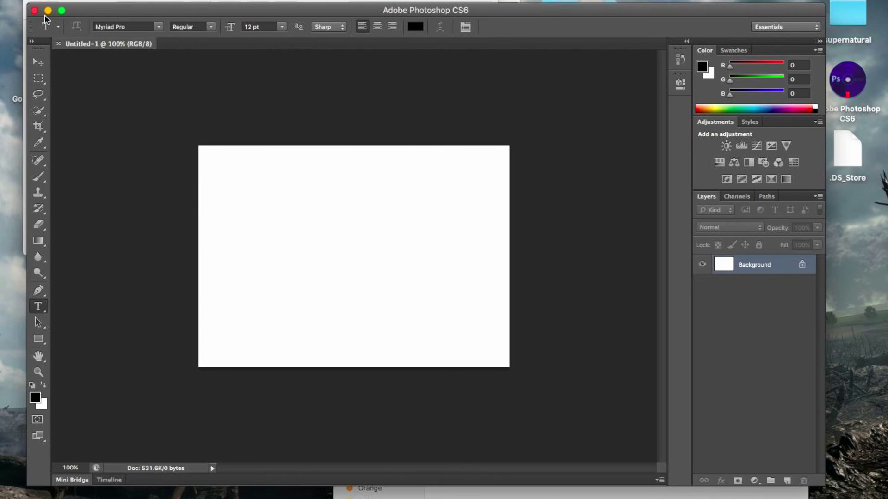
left_click_drag(222, 168, 493, 341)
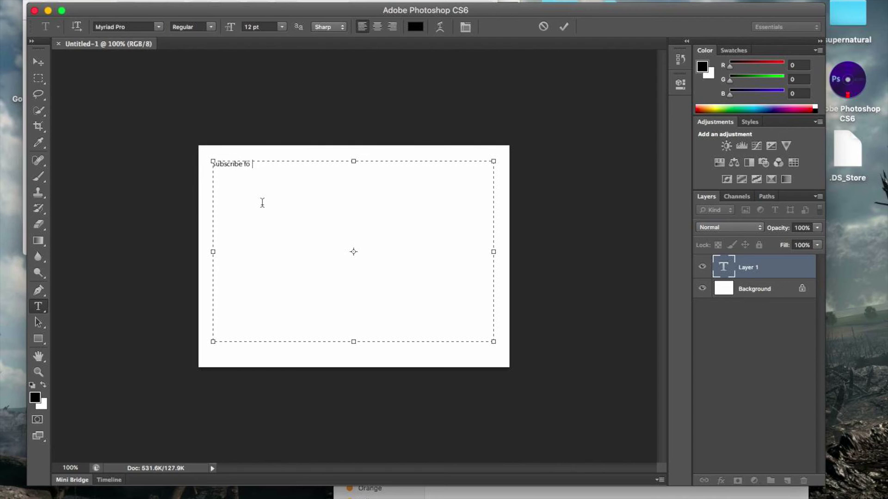
type("re")
left_click_drag(287, 177, 234, 141)
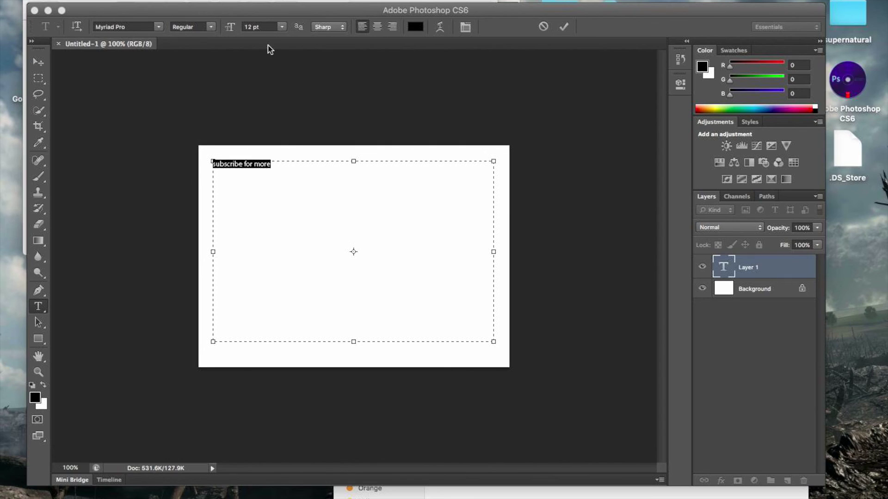
- Set the text to 60 pt, centre-aligned, in Regular style
left_click(281, 27)
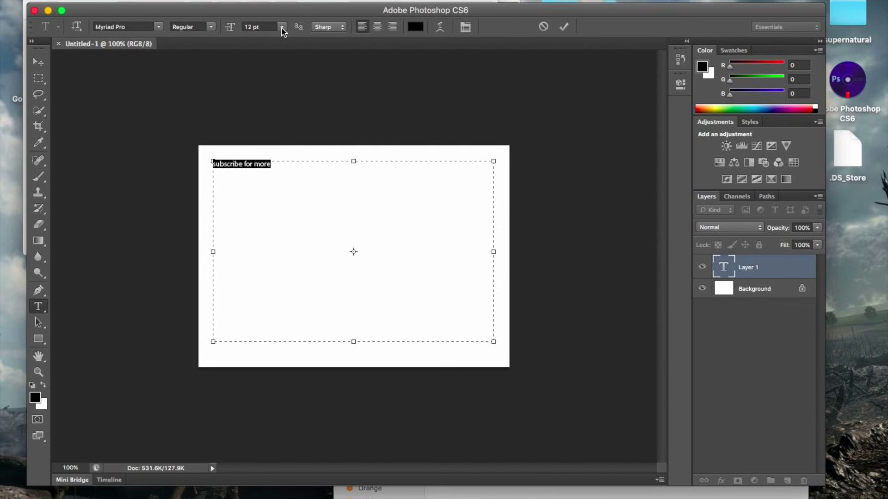
left_click(281, 28)
left_click(263, 147)
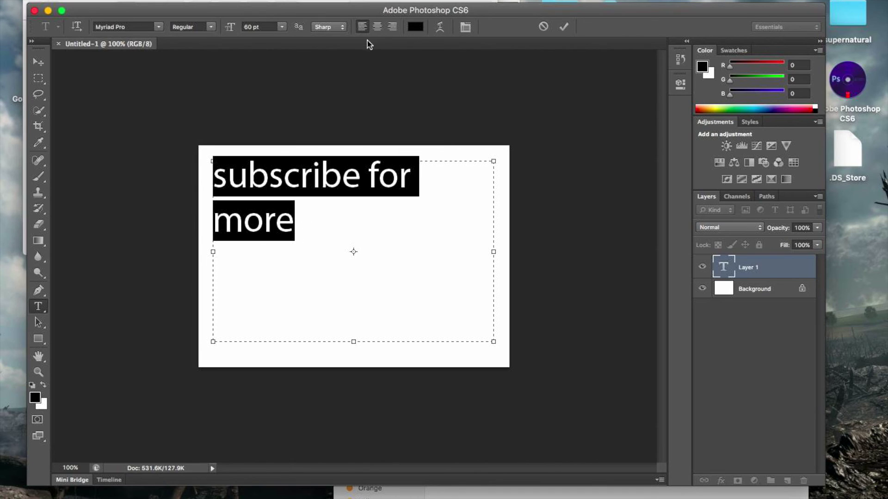
left_click(377, 26)
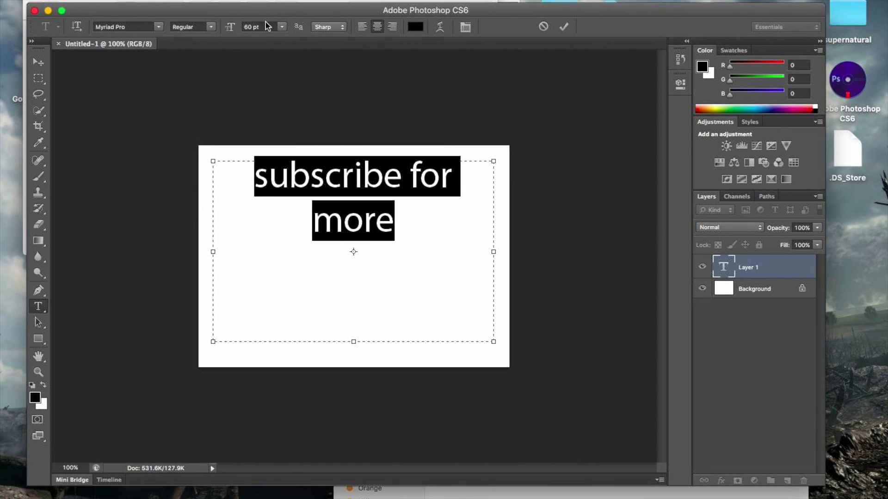
left_click(212, 28)
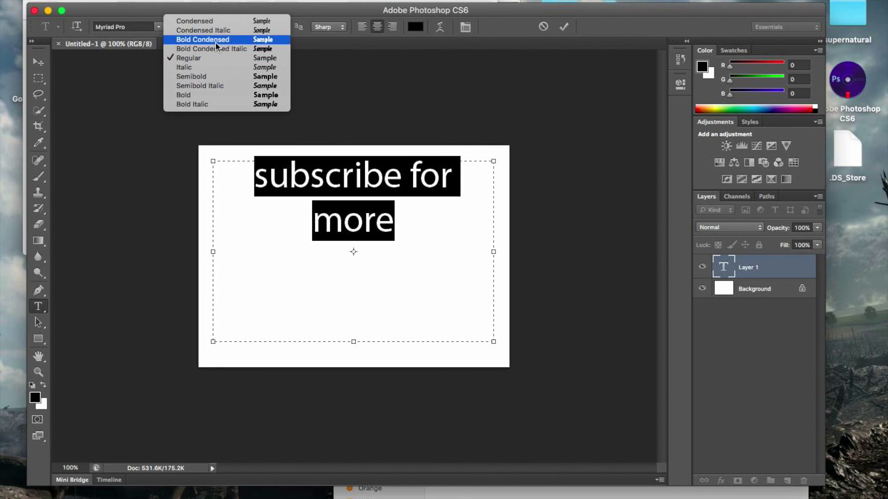
left_click(214, 60)
- Find Flatwheat in the font family list and apply it to the text
left_click(158, 27)
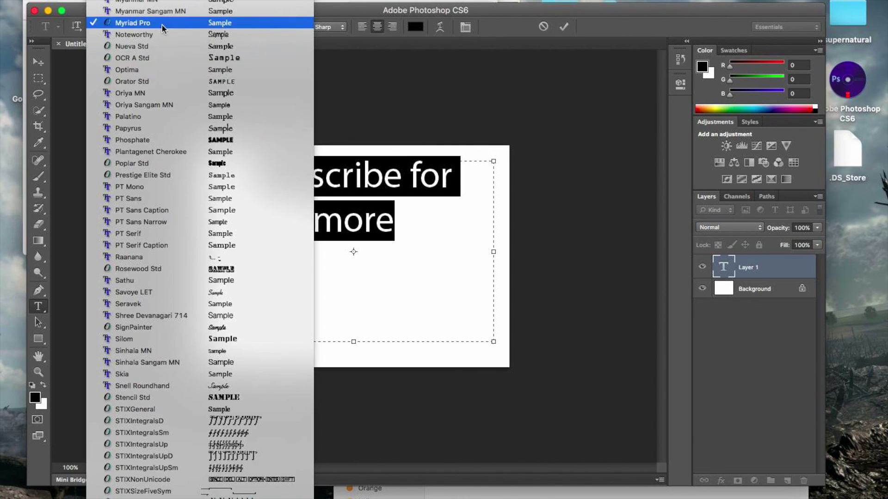
scroll(153, 203, "down", 5)
scroll(154, 206, "down", 15)
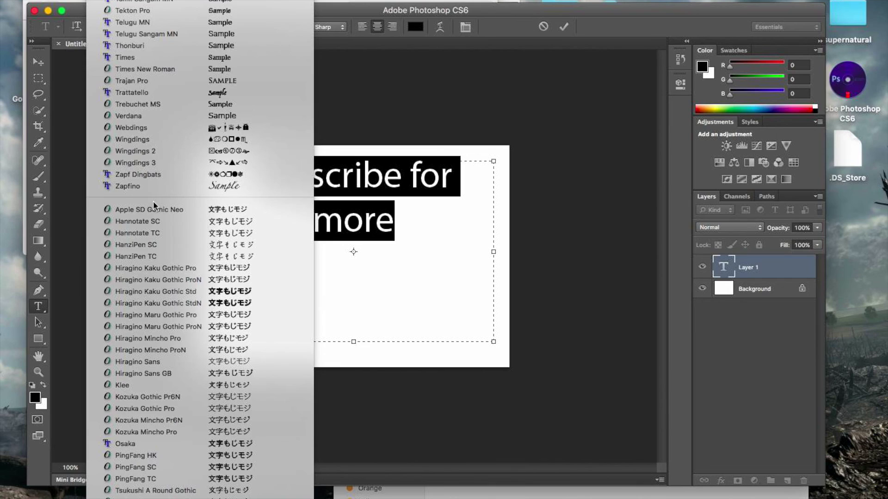
scroll(154, 205, "down", 15)
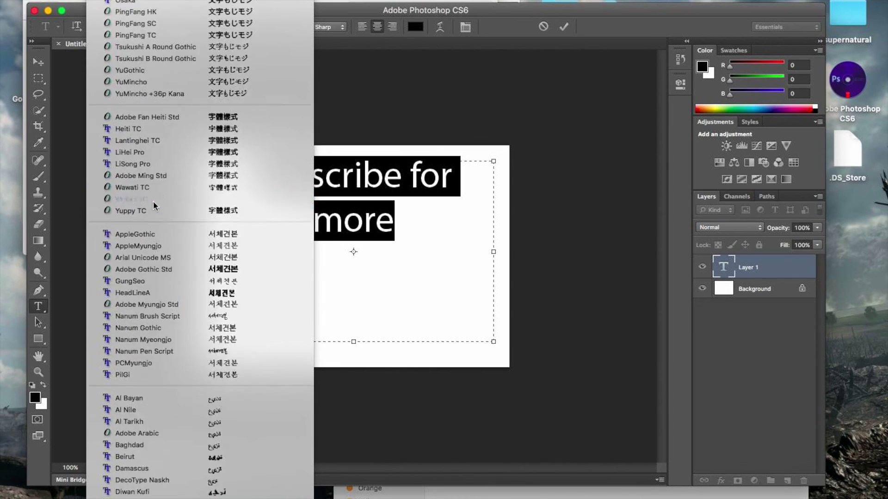
scroll(154, 205, "up", 15)
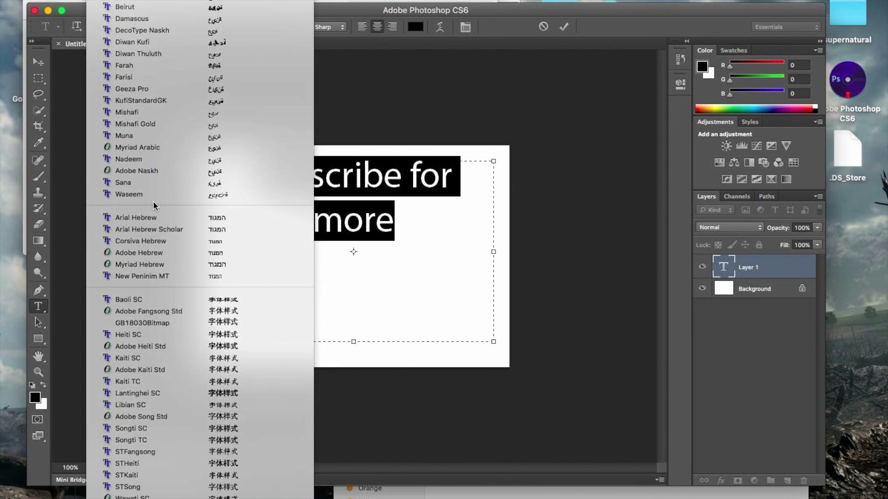
scroll(154, 206, "up", 15)
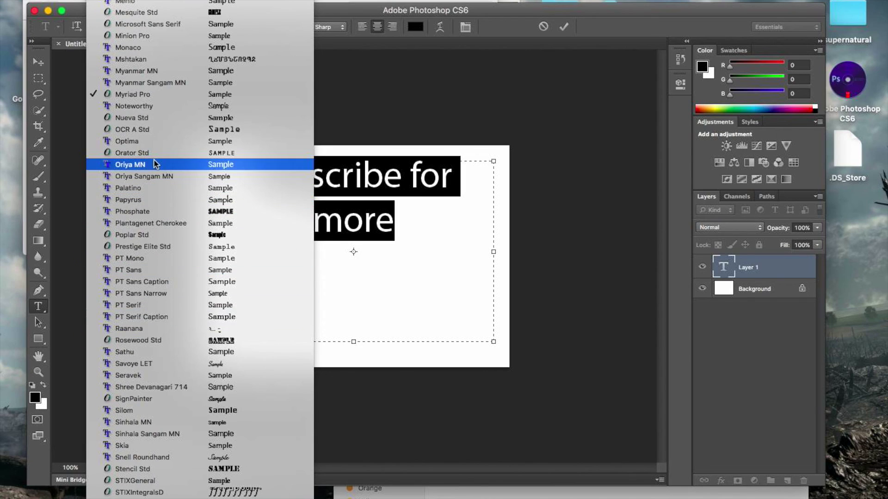
scroll(154, 185, "up", 6)
scroll(155, 162, "up", 8)
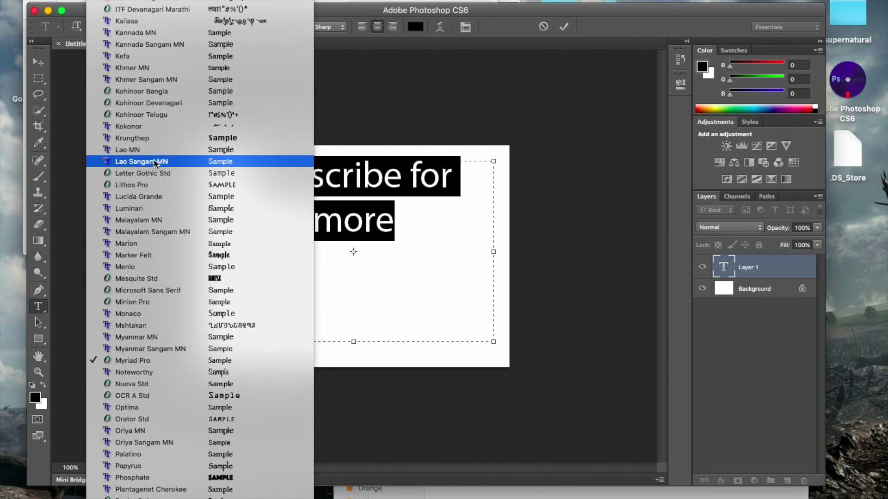
scroll(154, 161, "up", 15)
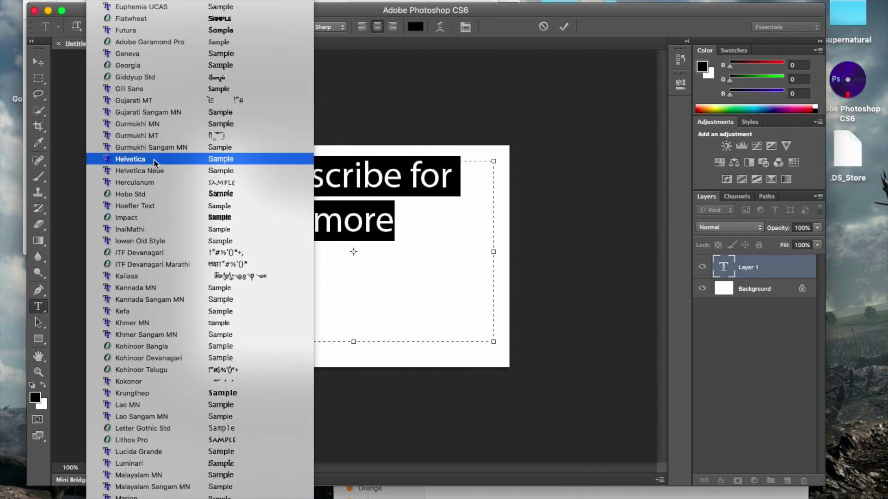
scroll(154, 159, "up", 20)
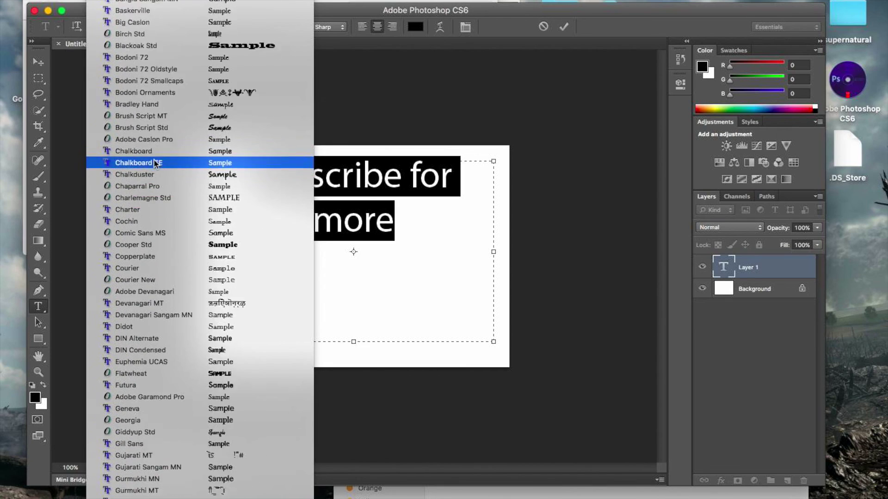
scroll(154, 162, "up", 9)
scroll(155, 163, "down", 12)
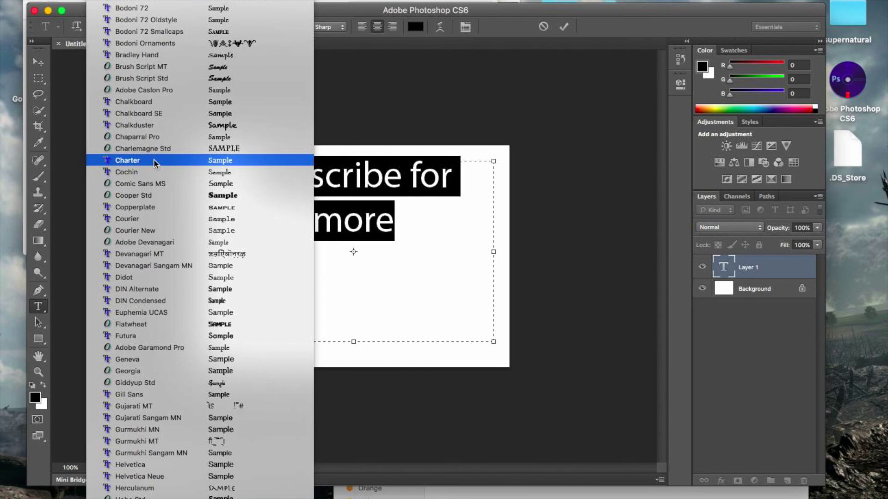
left_click(131, 325)
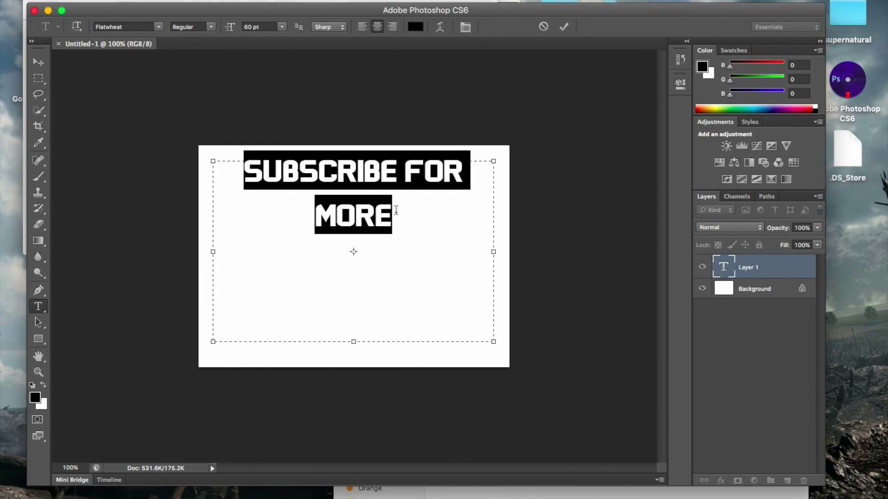
left_click(415, 210)
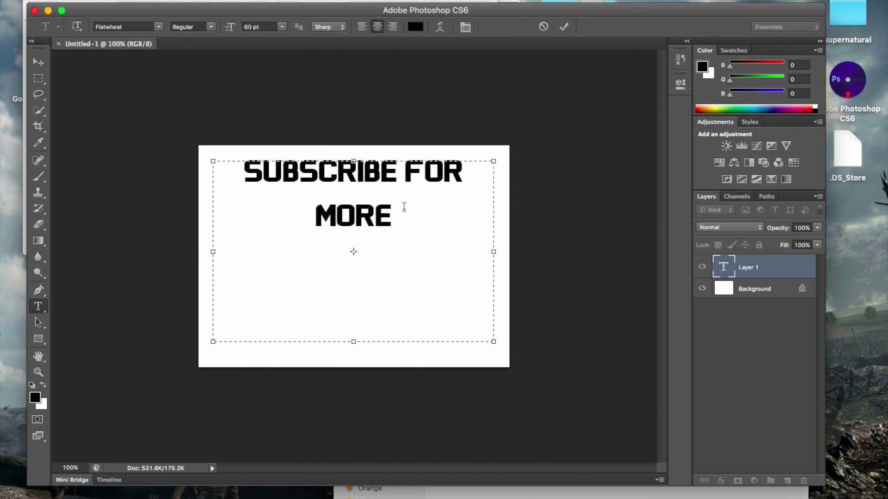
left_click_drag(404, 207, 241, 170)
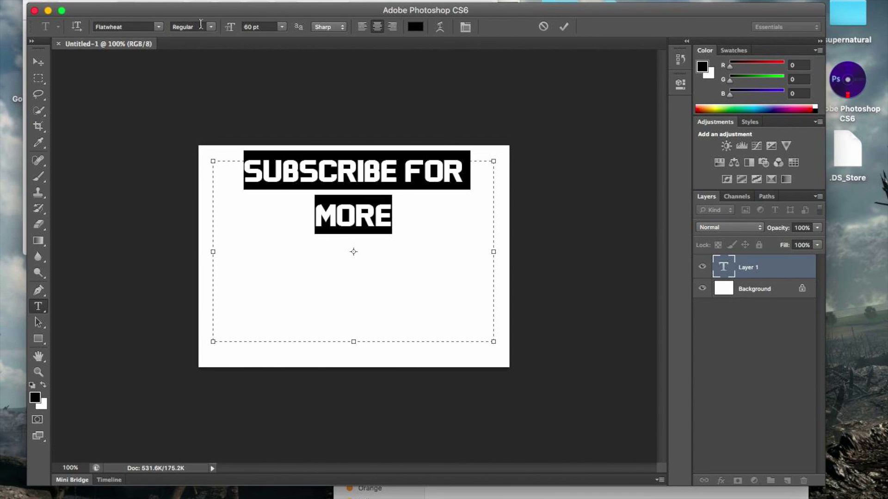